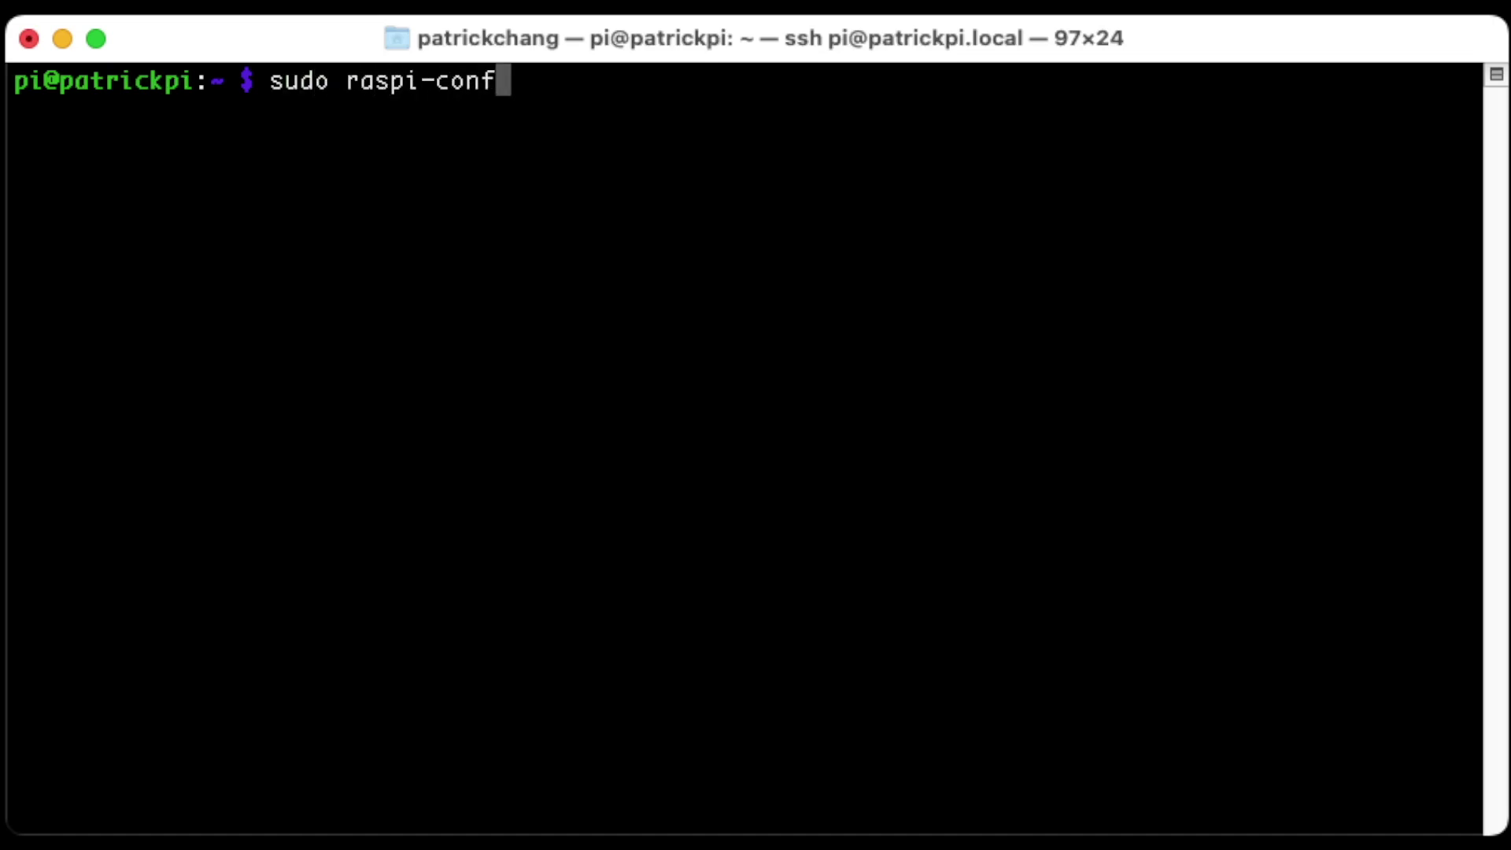
Launch raspi-config and open the GPIO fan behaviour setting among the performance options.
key(Return)
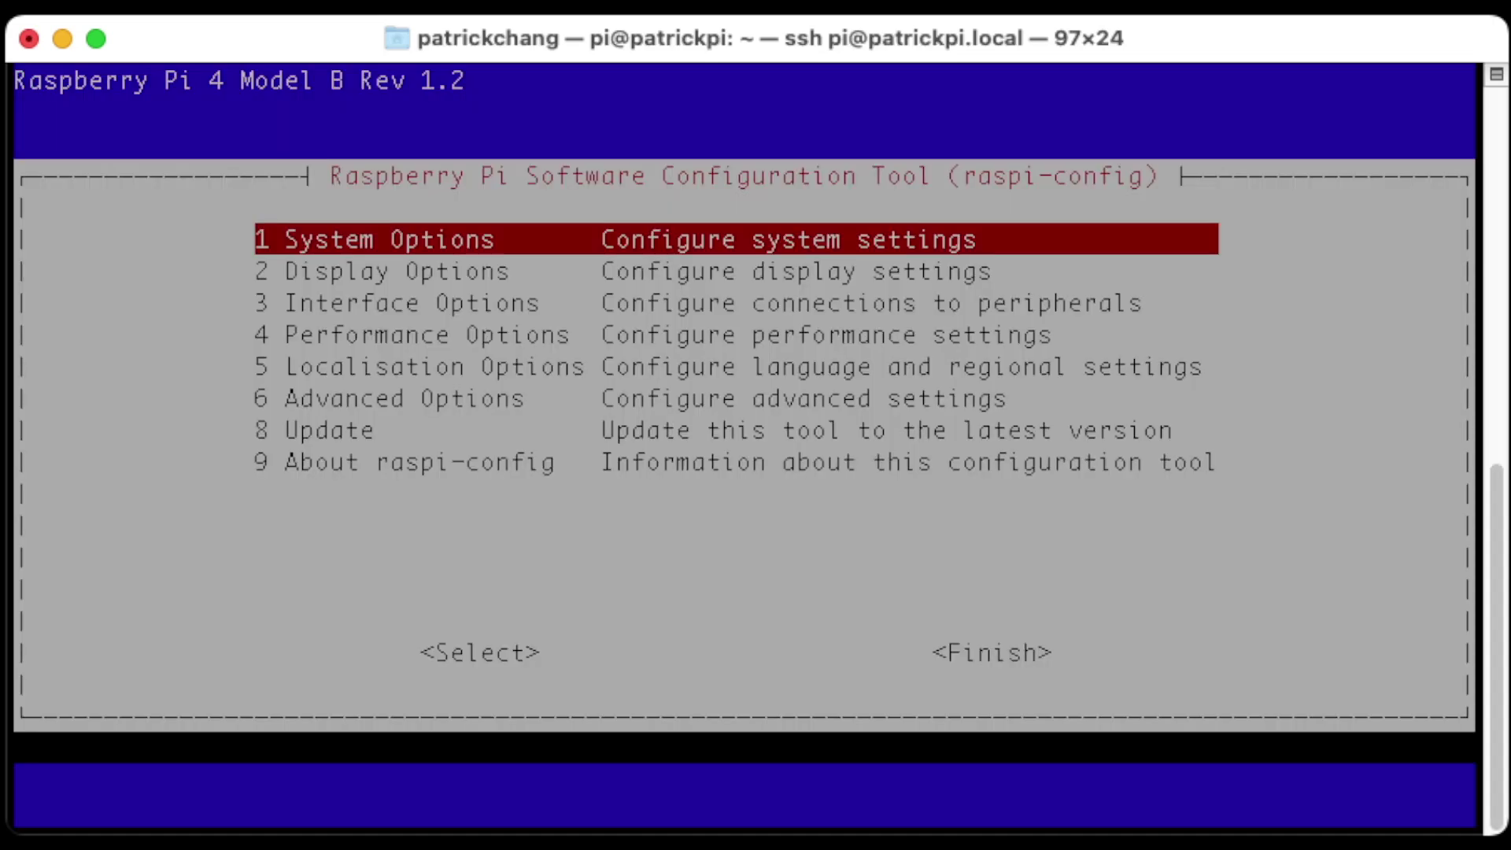
key(Down)
key(Down)
key(Down)
key(Return)
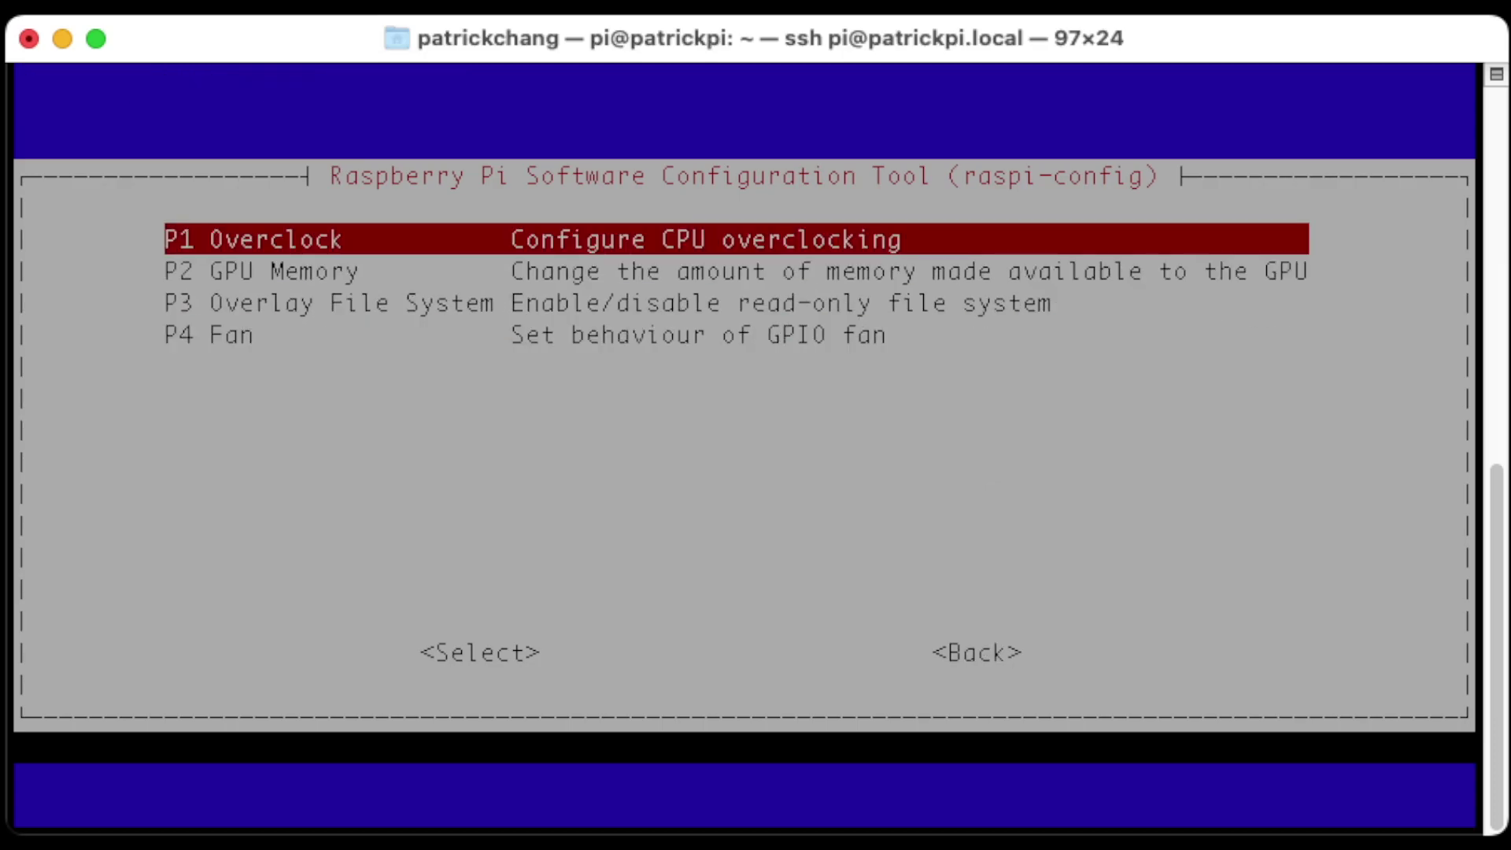
key(Down)
key(Down)
key(Down)
key(Return)
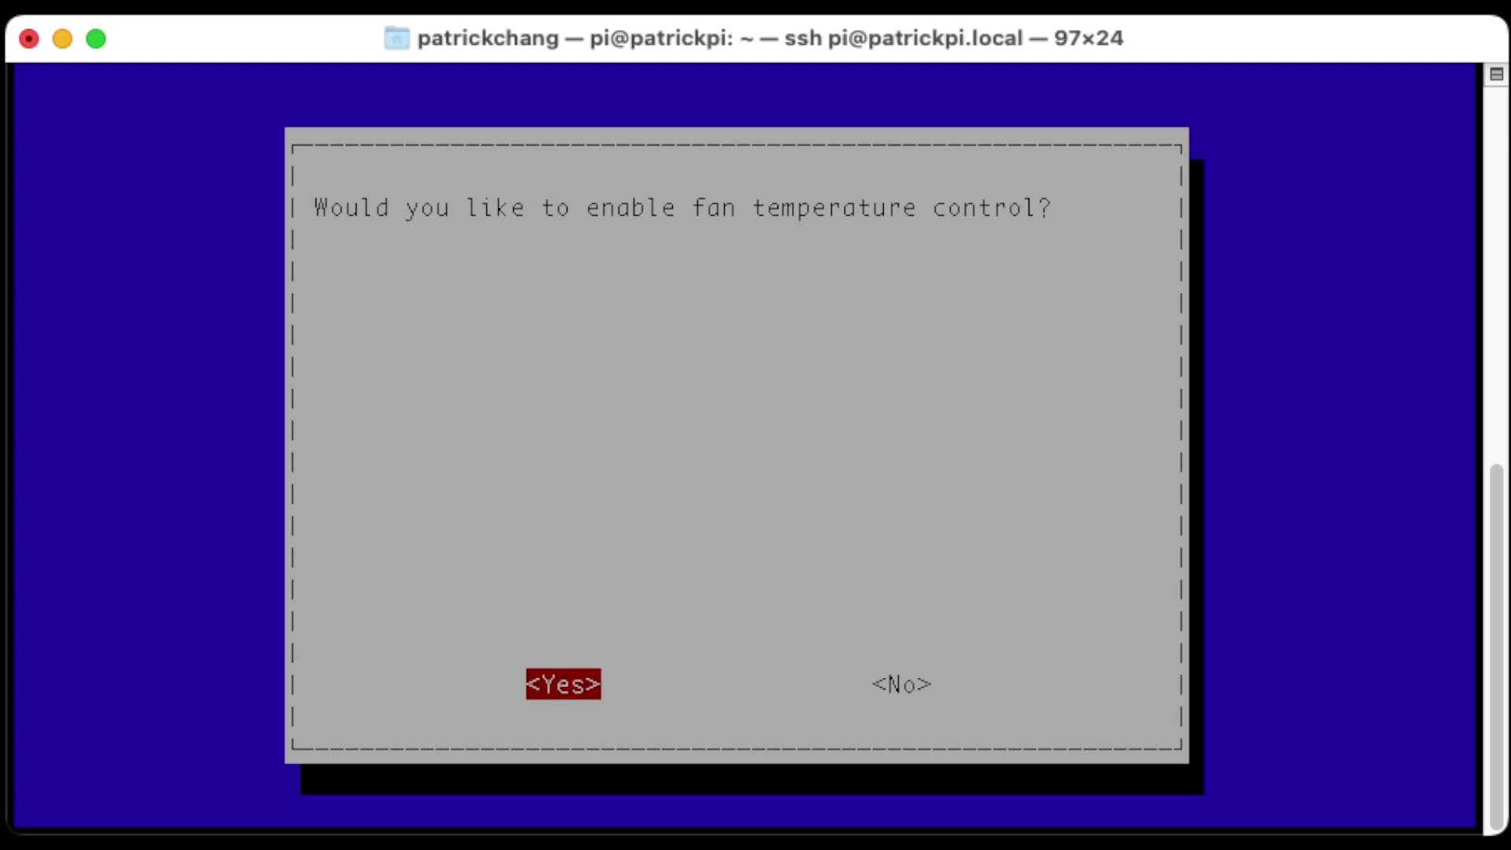
Enable fan temperature control on GPIO 14 with a turn-on temperature of 80 degrees Celsius.
key(Return)
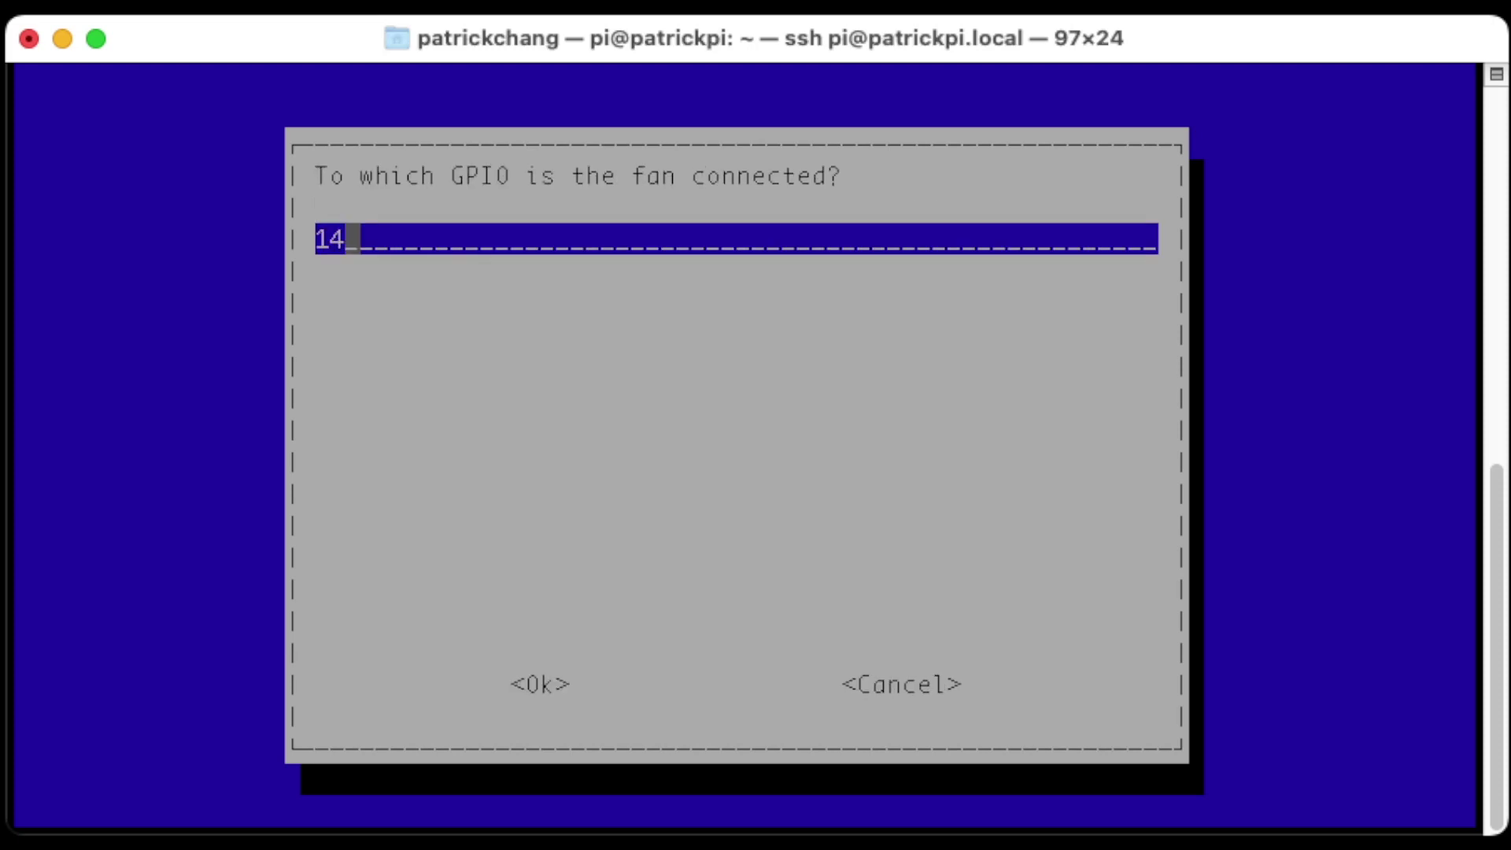
key(Return)
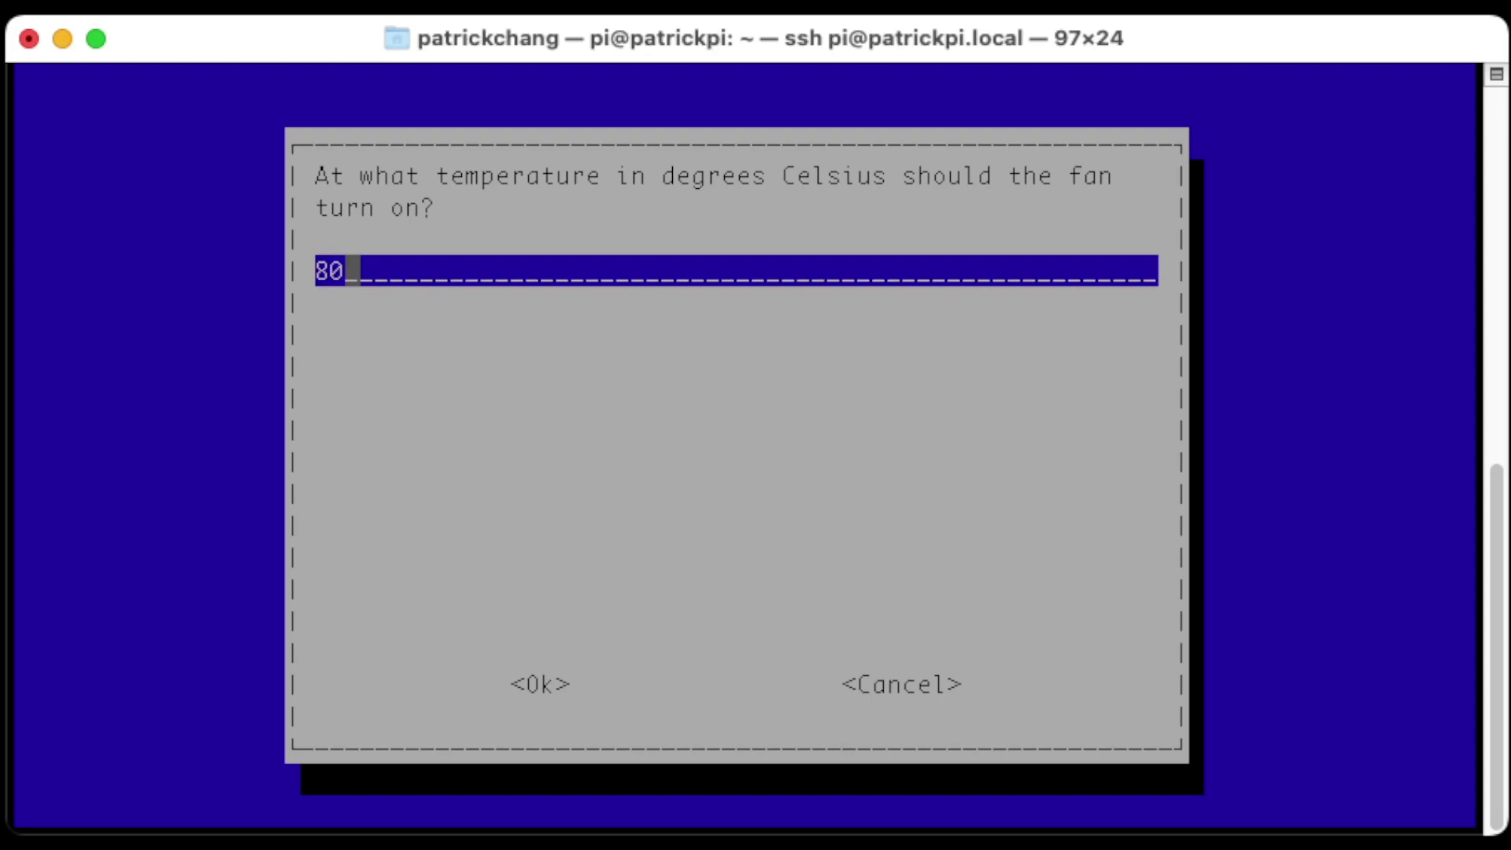
key(Return)
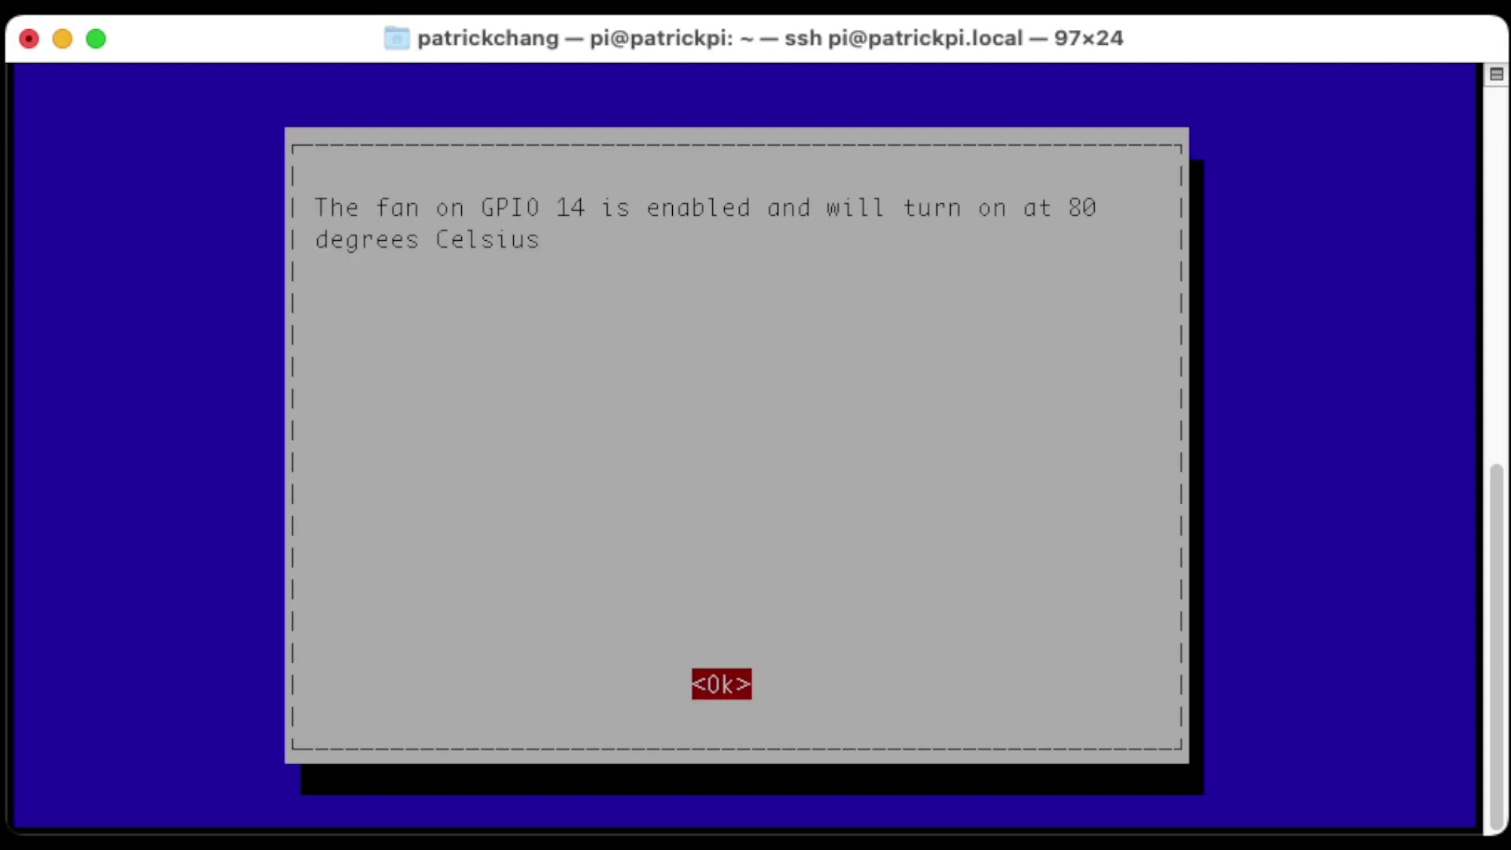
key(Return)
Finish the raspi-config session and accept the immediate reboot.
key(Down)
key(Down)
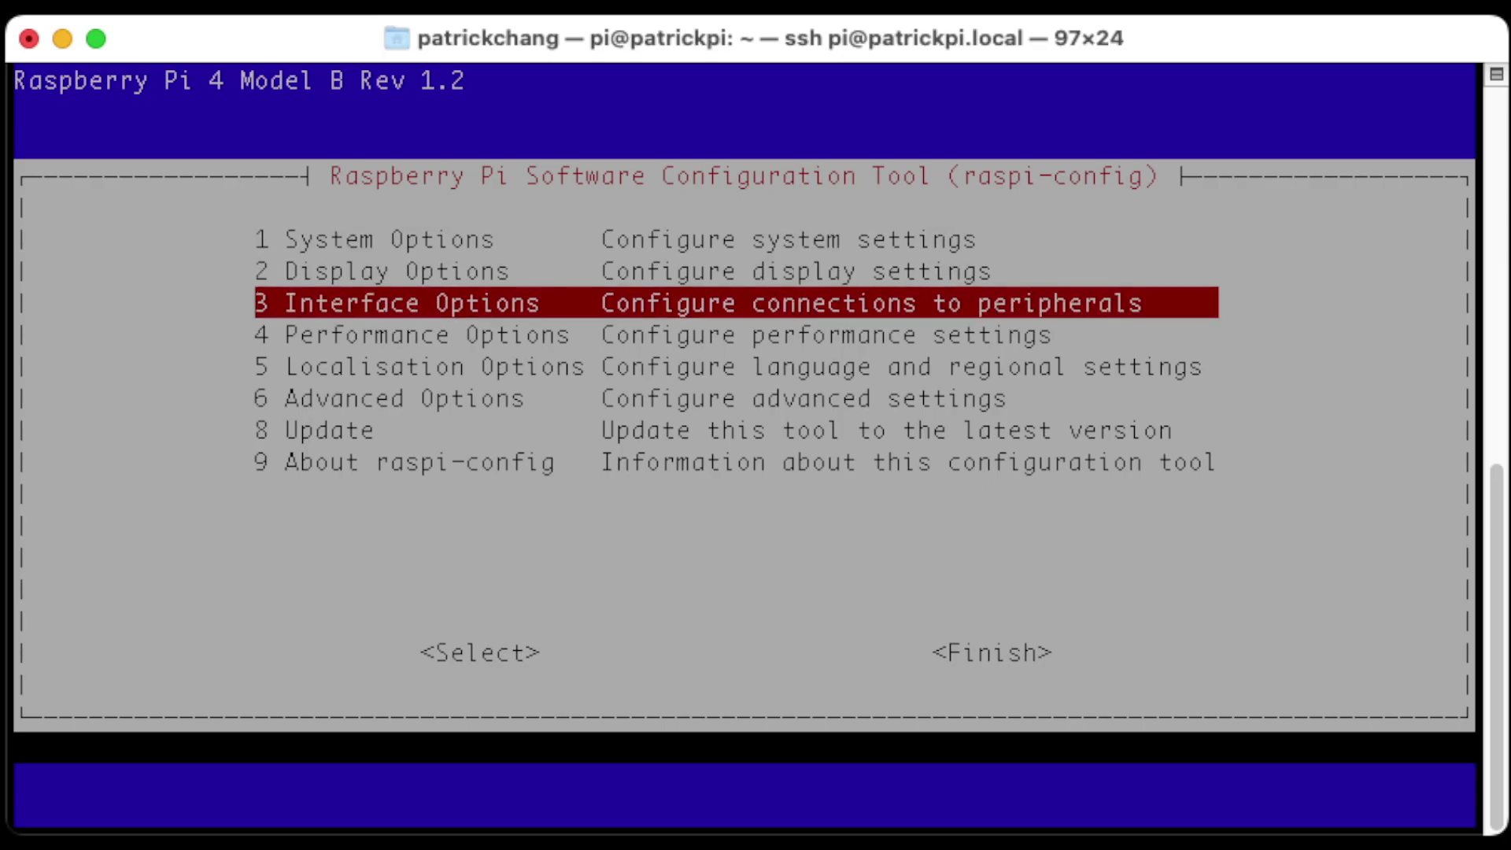
key(Down)
key(Down)
key(Tab)
key(Tab)
key(Return)
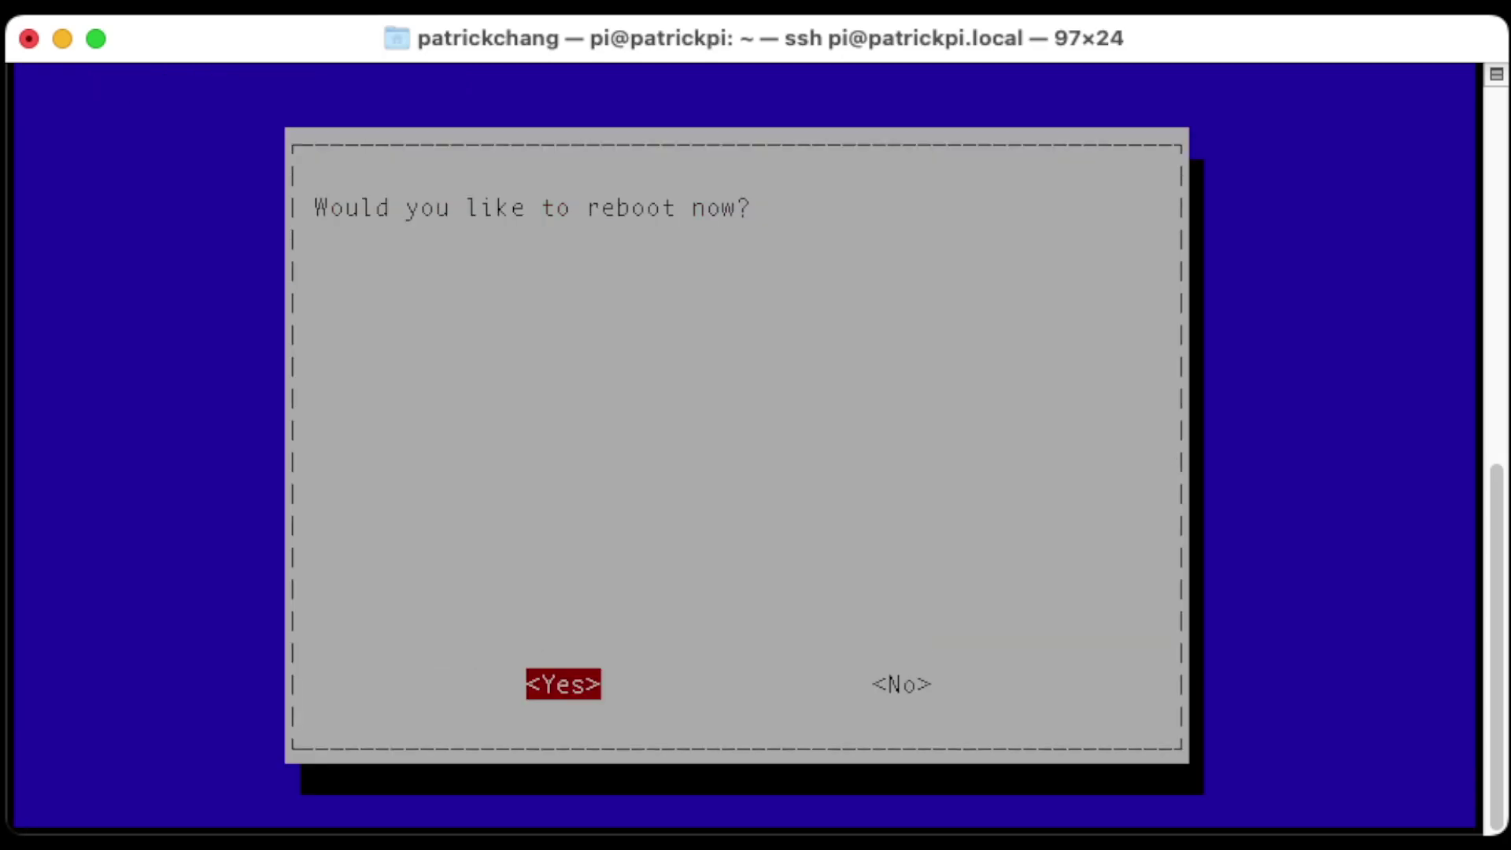
key(Tab)
key(Tab)
key(Return)
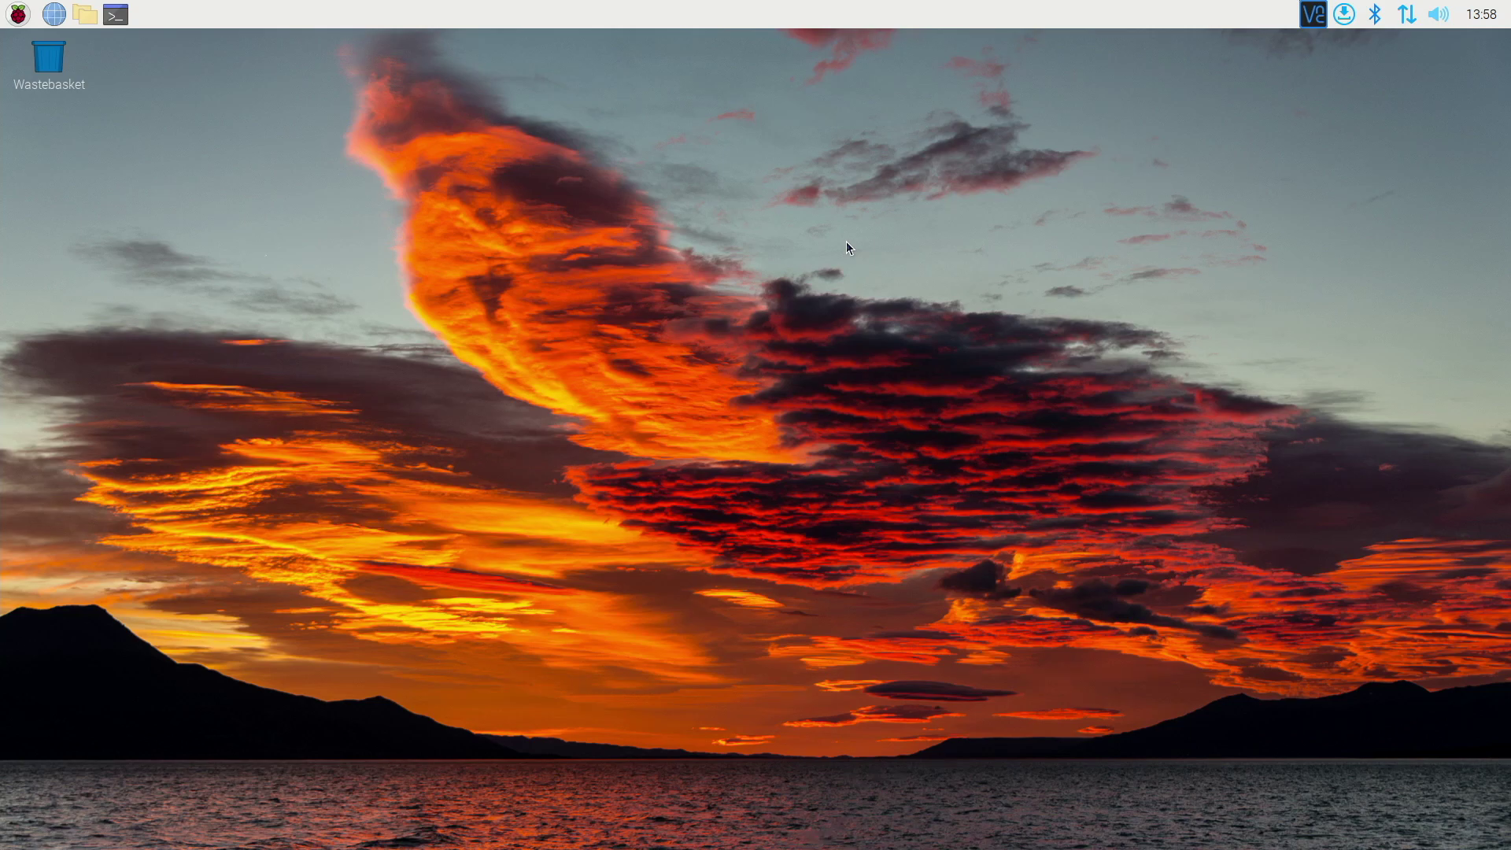
In the desktop's Raspberry Pi Configuration, enable the fan with GPIO 14 and temperature 80, and apply the settings.
click(17, 19)
mouse_move(67, 234)
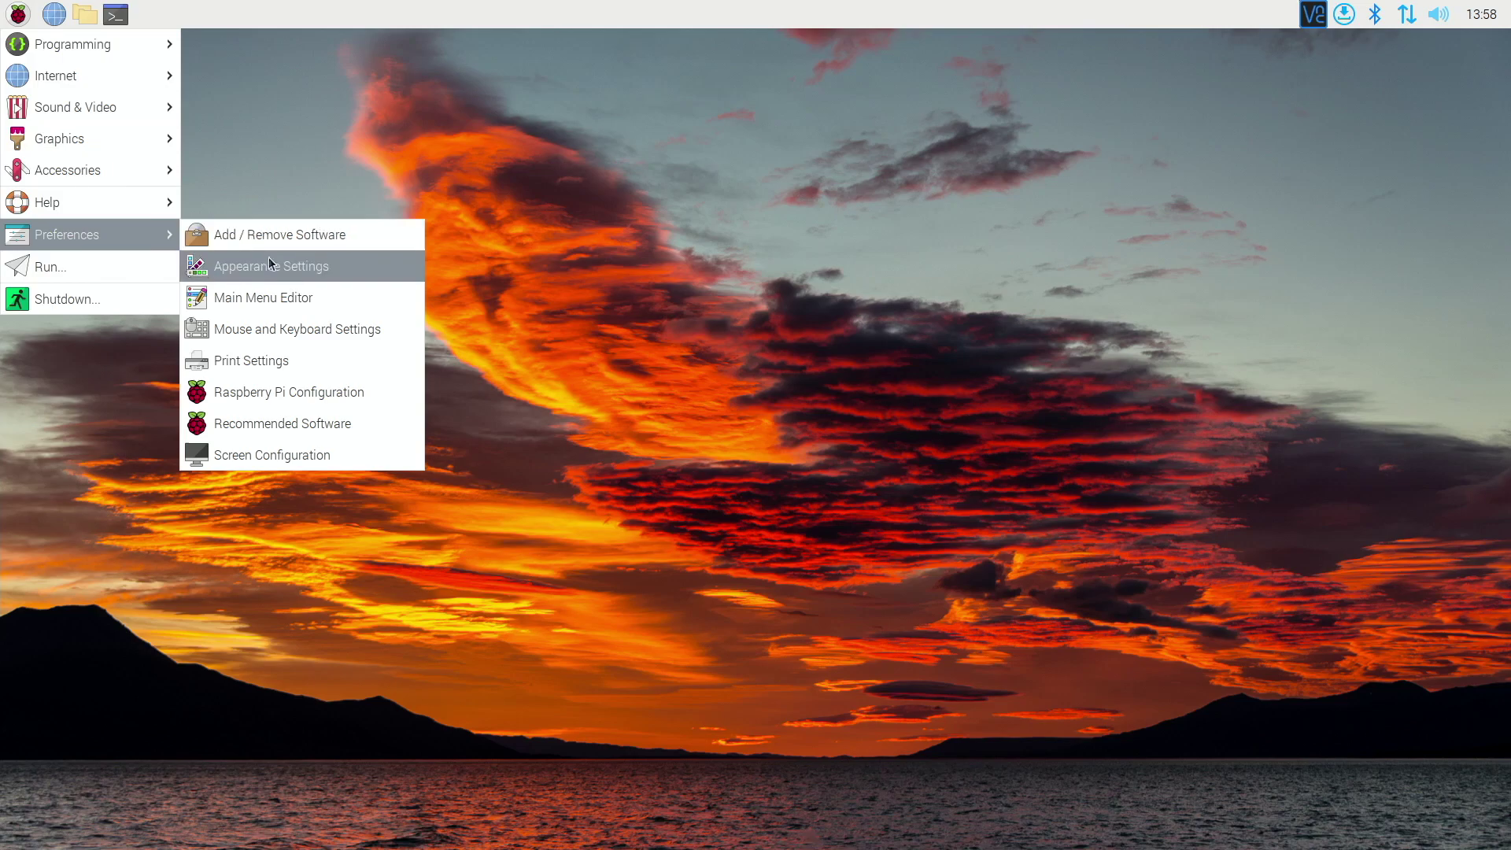
click(323, 393)
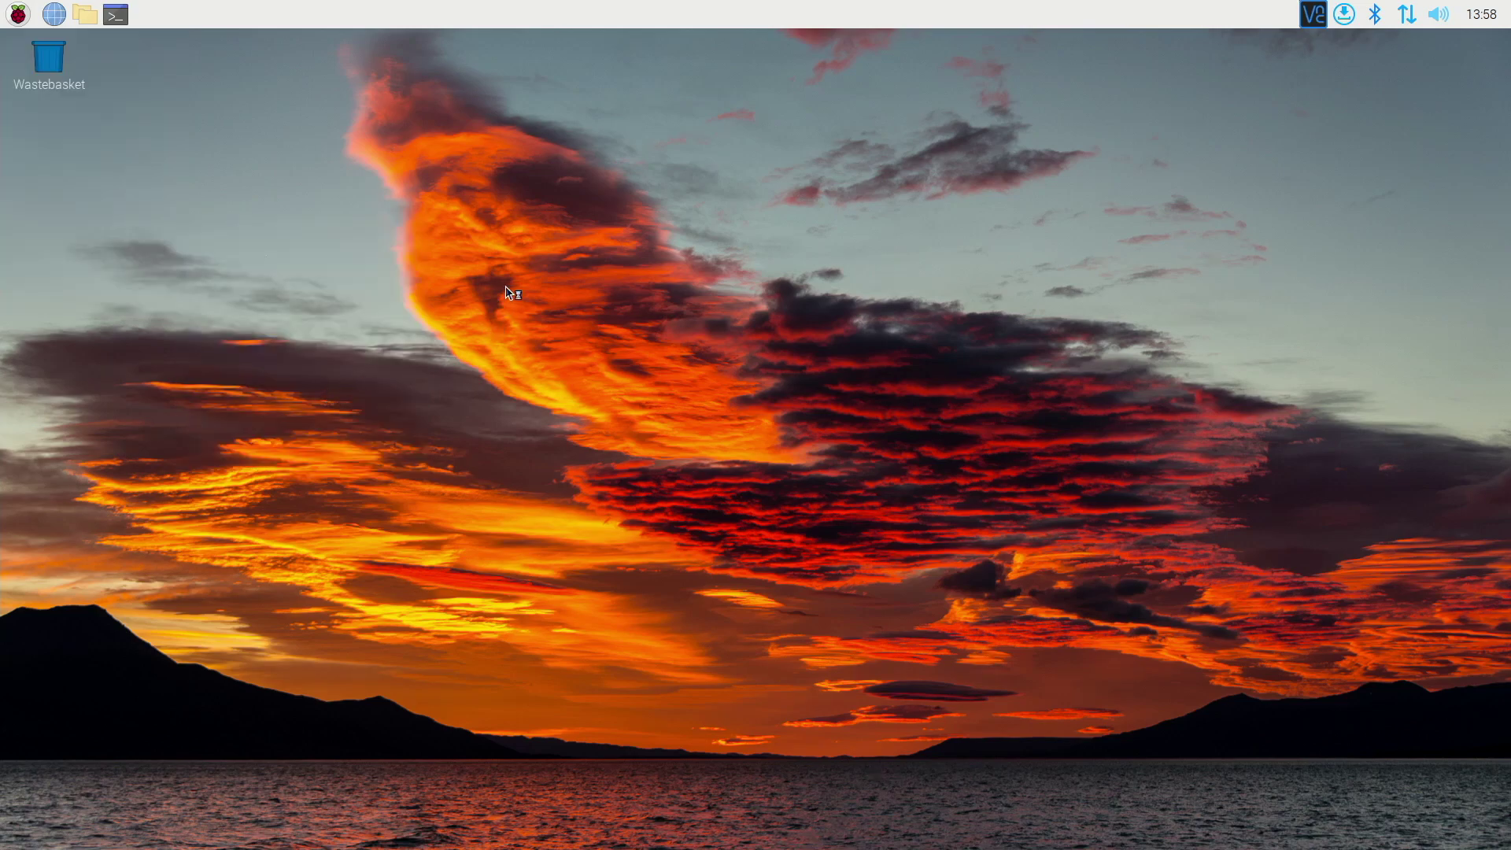
click(826, 319)
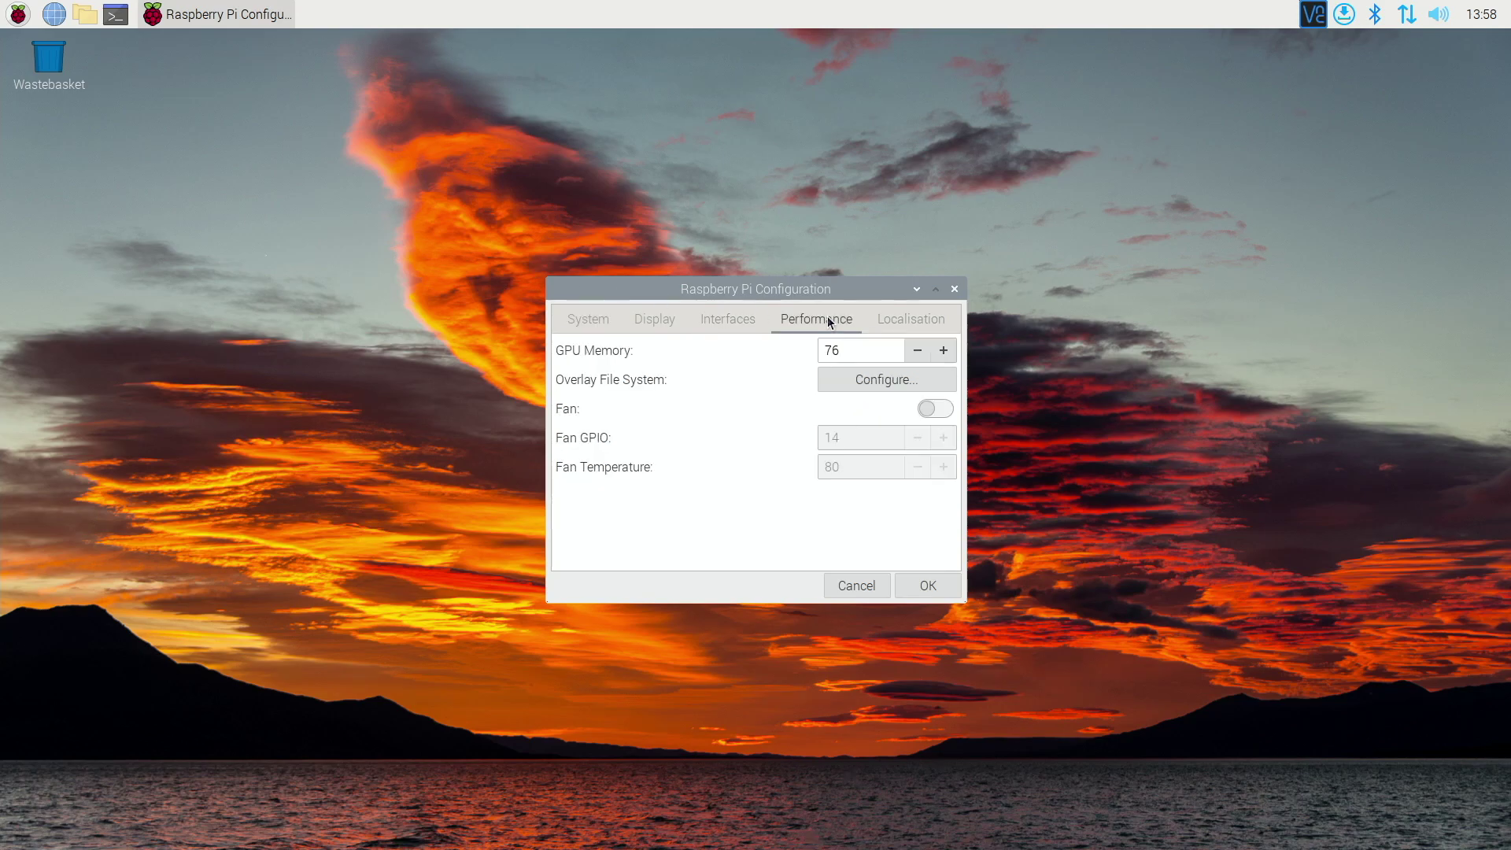
click(936, 412)
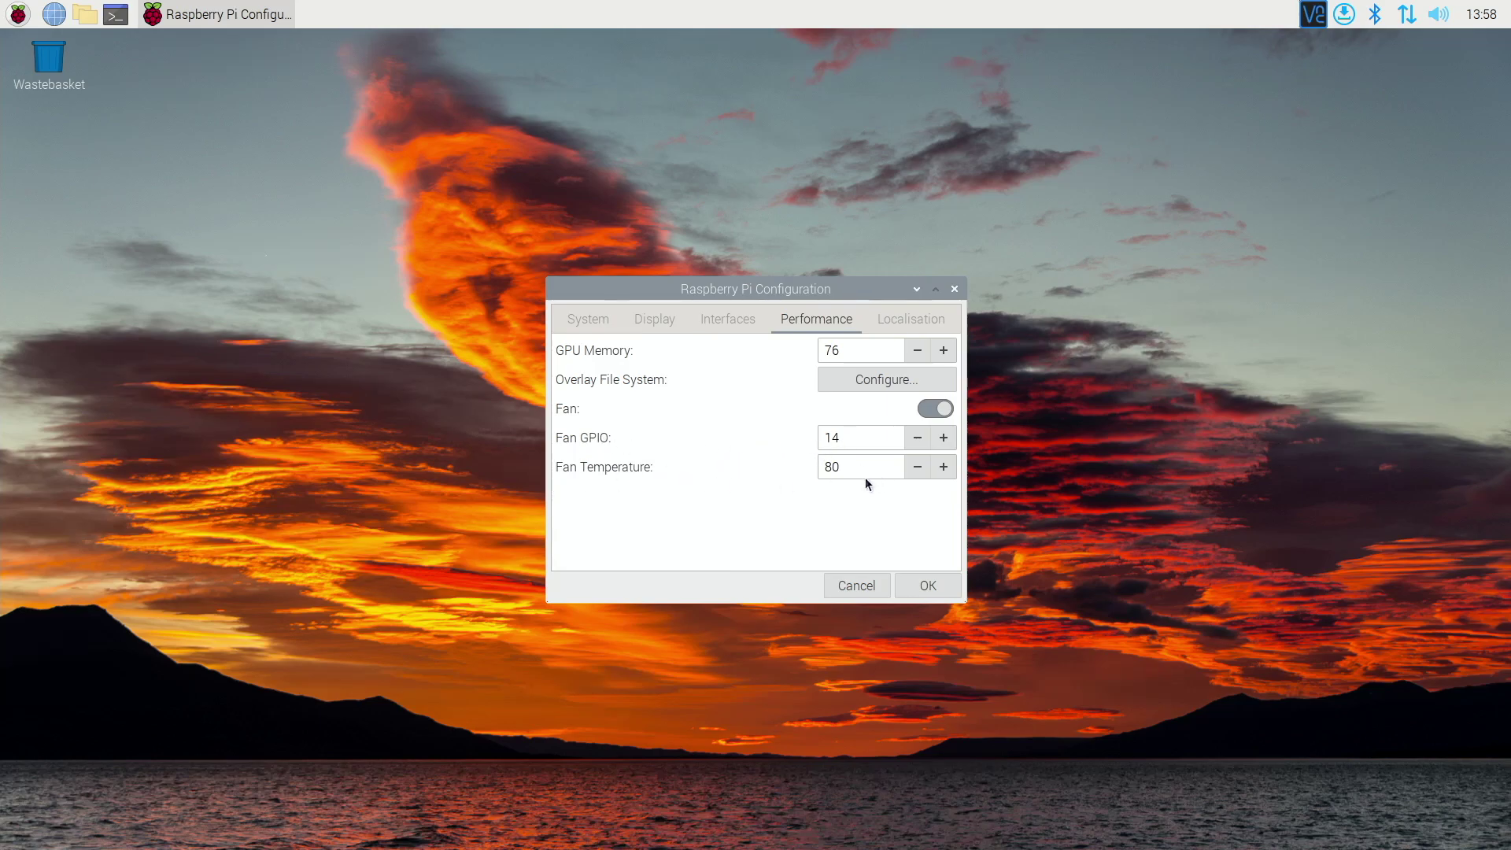
click(941, 582)
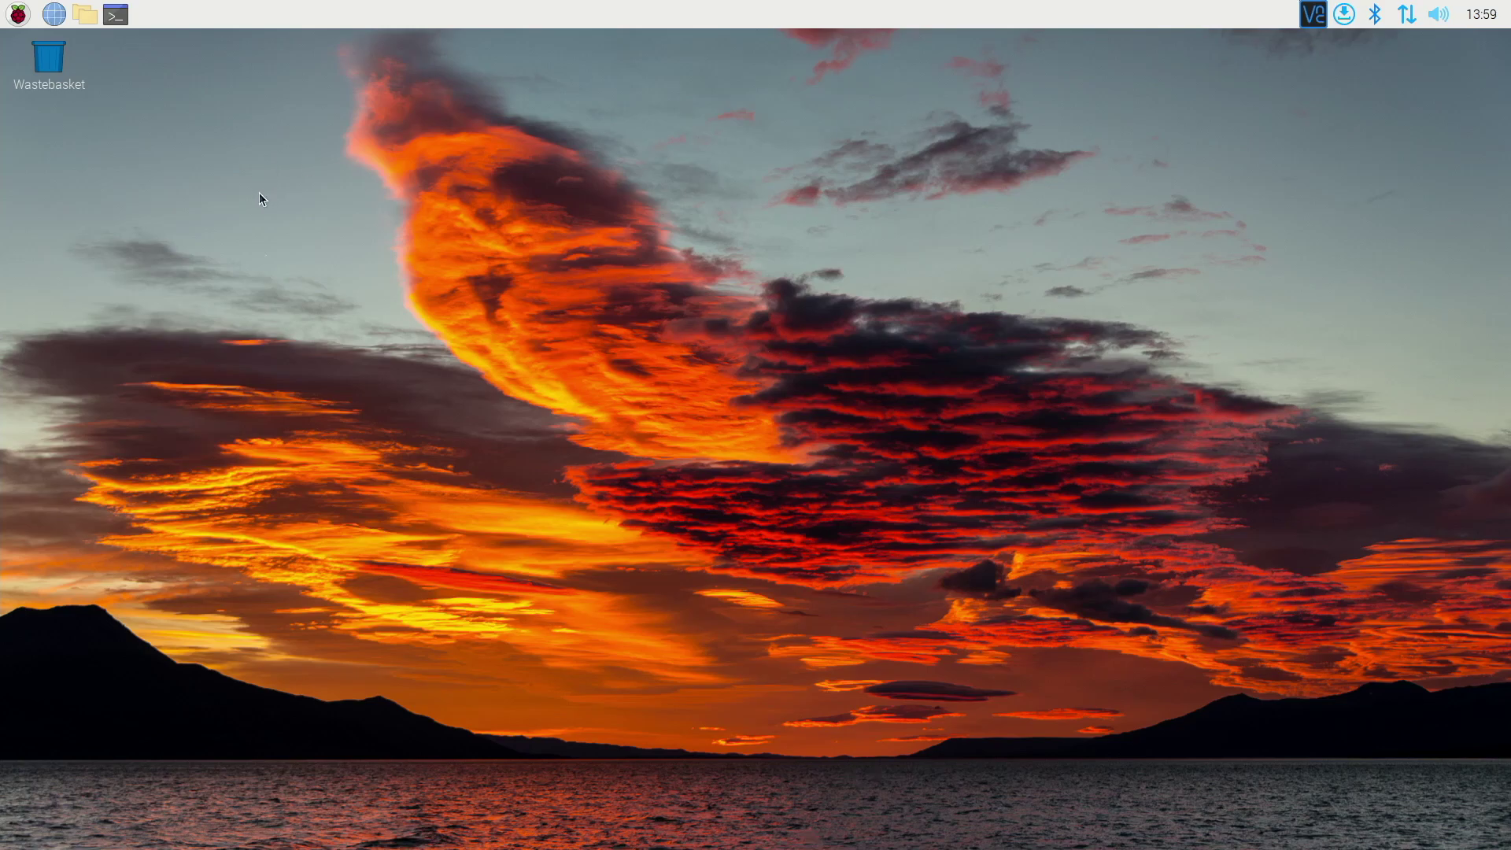
click(15, 17)
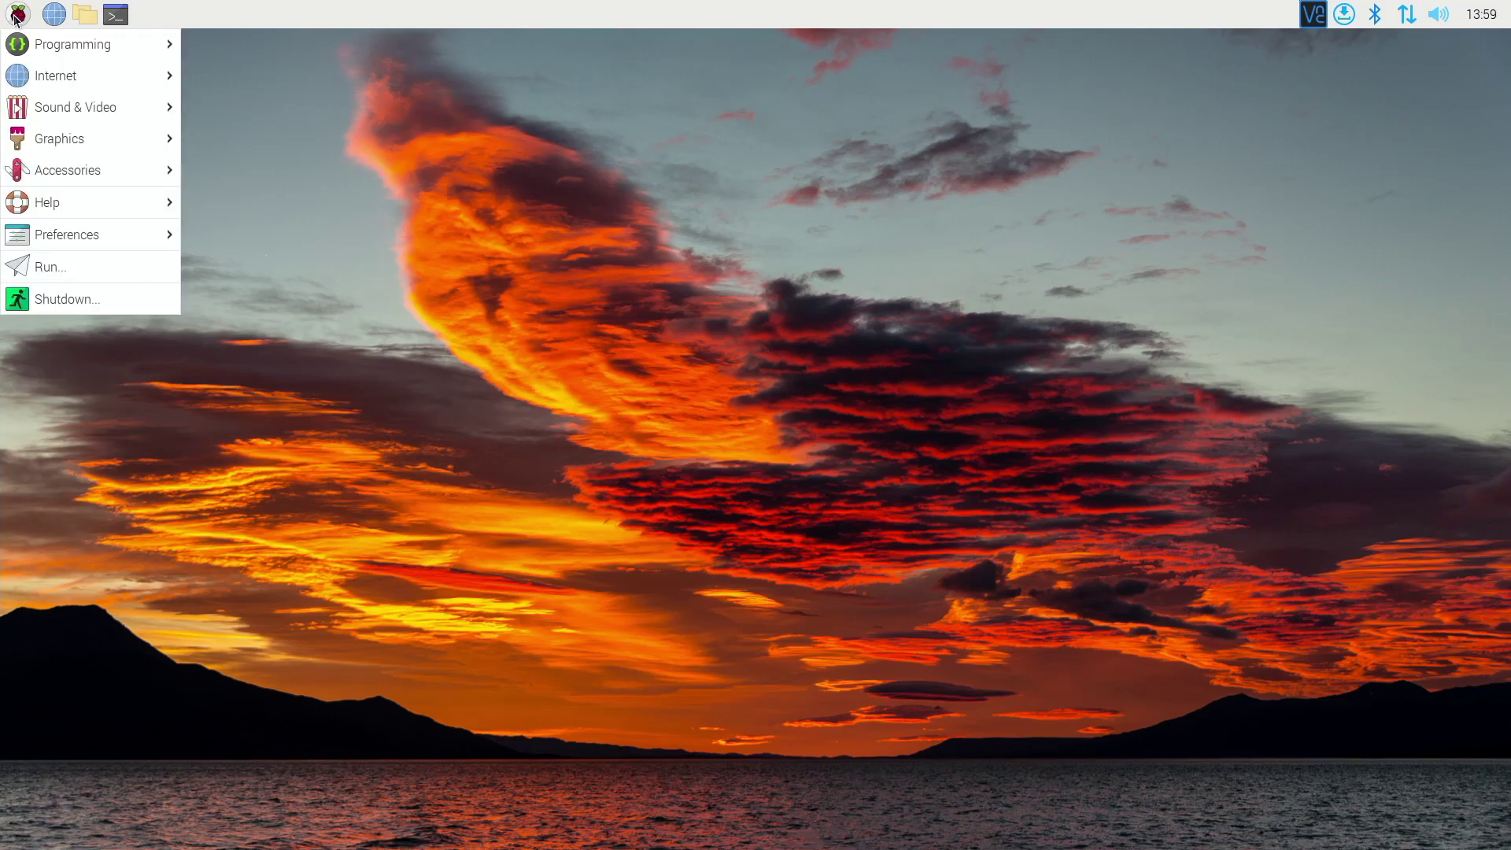
click(570, 242)
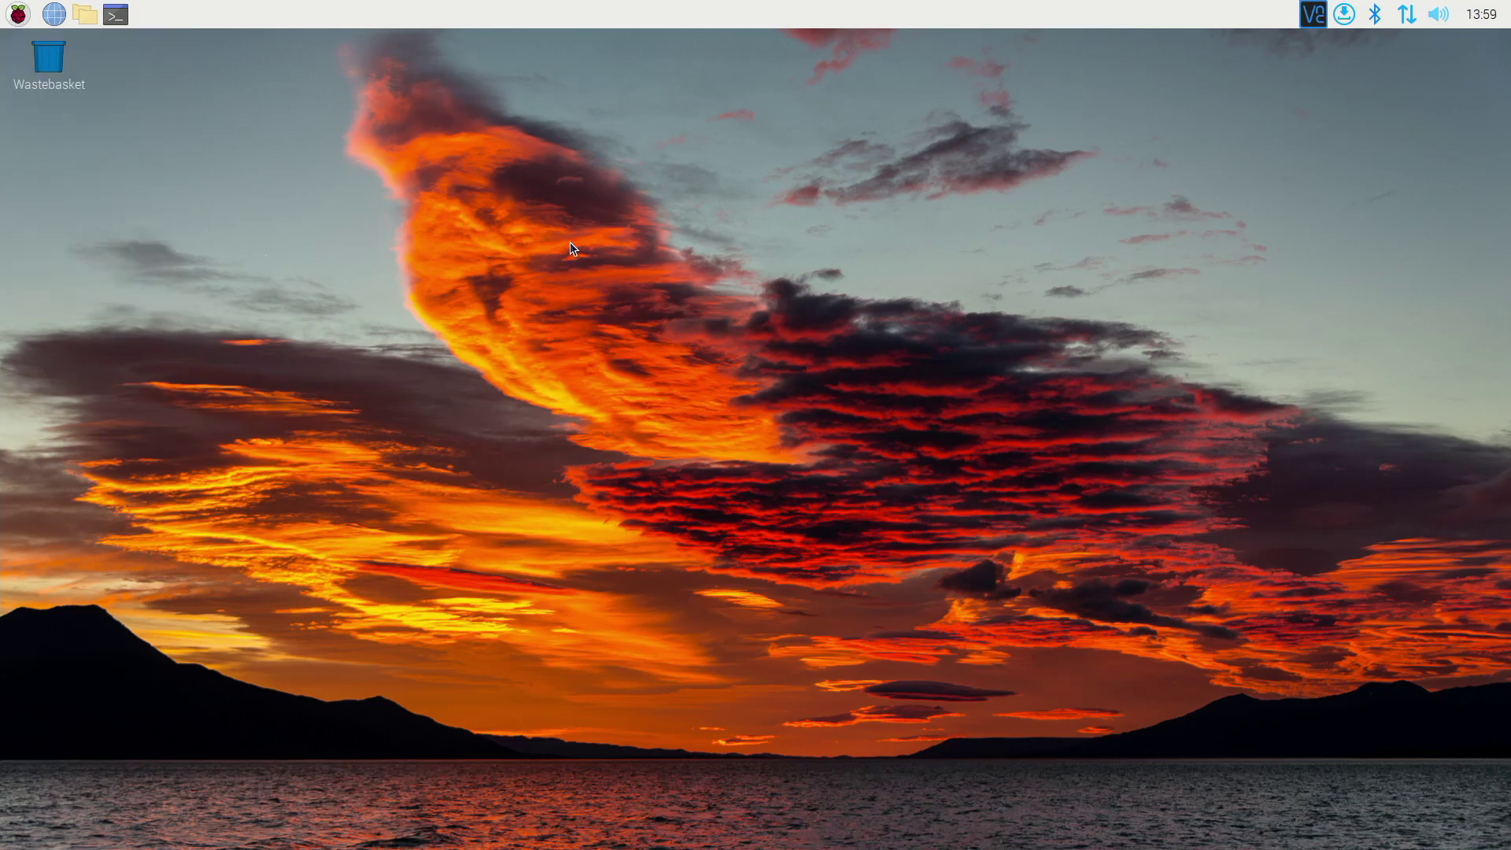